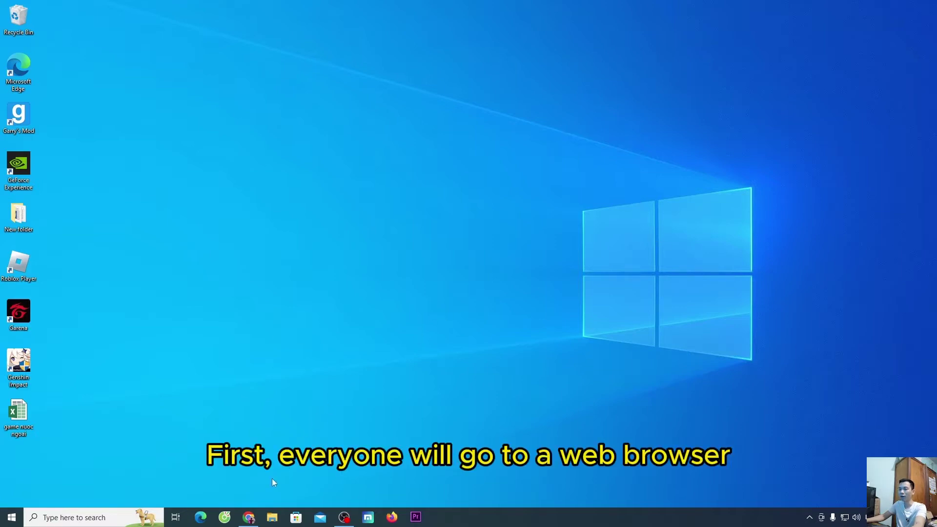
- Download the LDPlayer 9 installer (12.3 MB) from en.ldplayer.net in Chrome
left_click(250, 518)
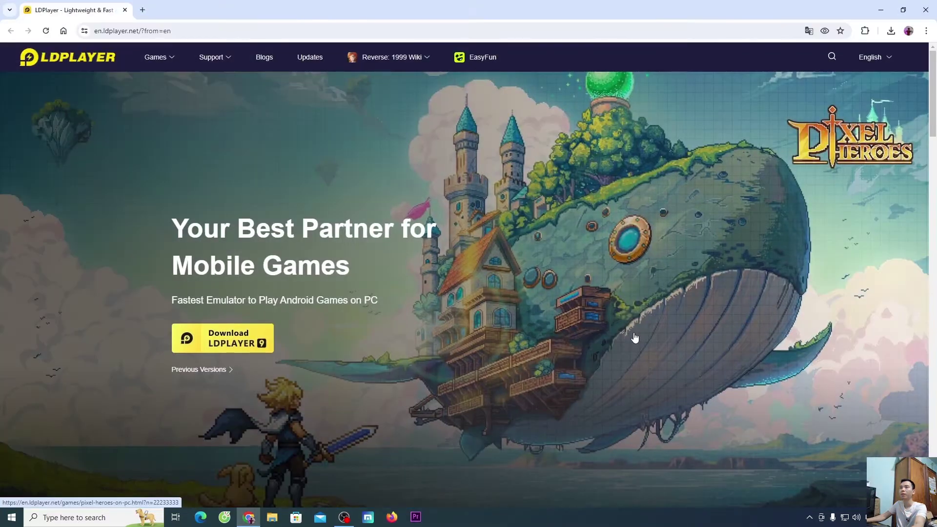
left_click_drag(171, 31, 94, 30)
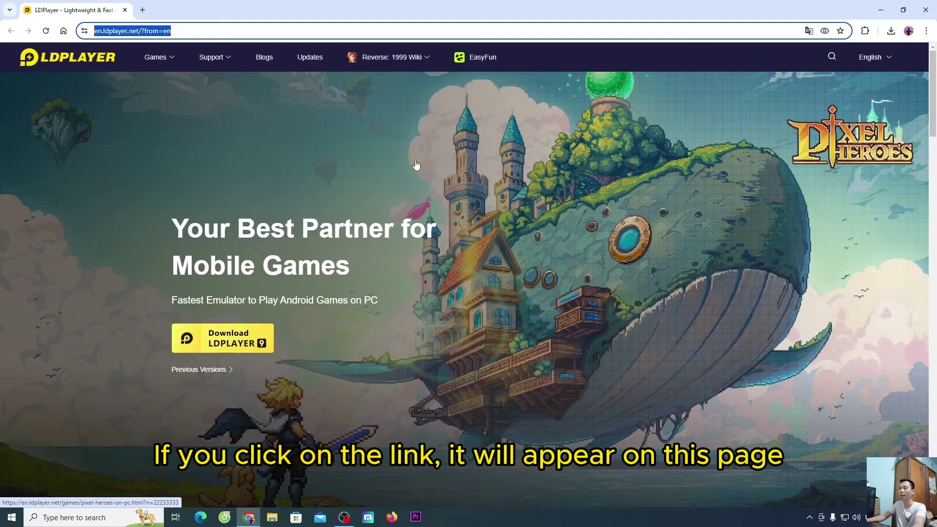
left_click(241, 344)
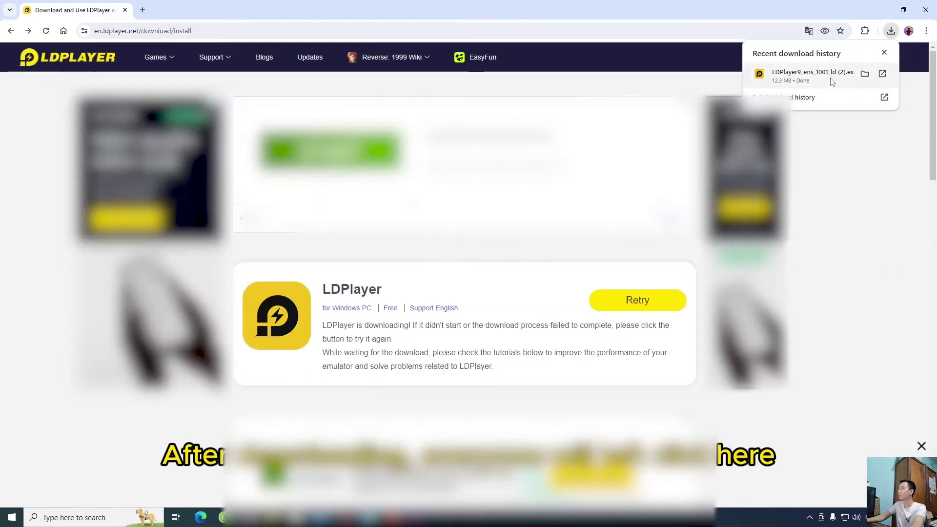
- Run the downloaded LDPlayer9 installer, install it, and start the emulator
left_click(798, 79)
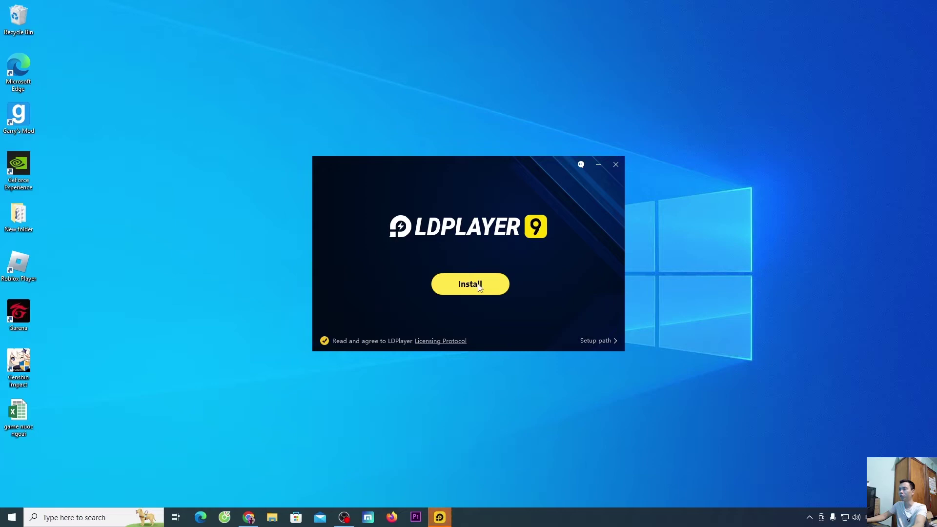
left_click(479, 287)
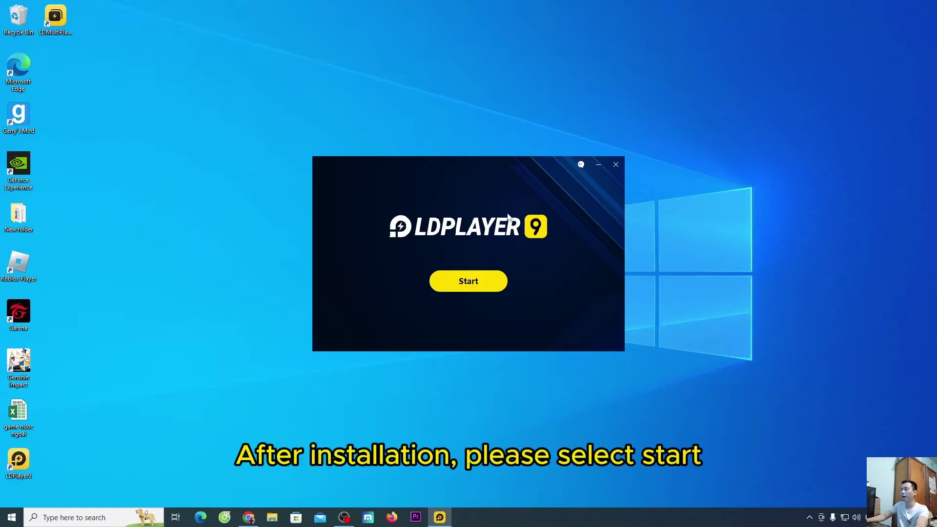
left_click(484, 286)
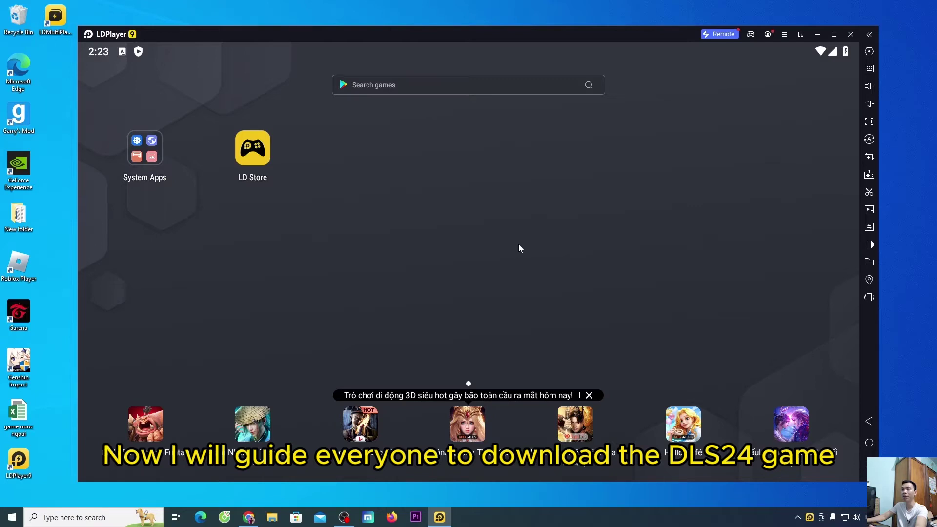
- Open the Play Store from System Apps and begin Google sign-in
left_click(150, 156)
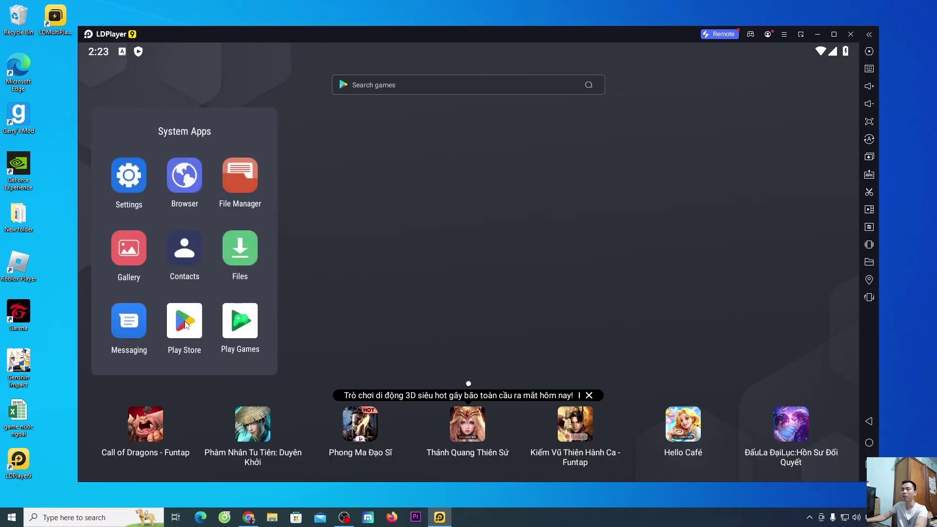
left_click(185, 322)
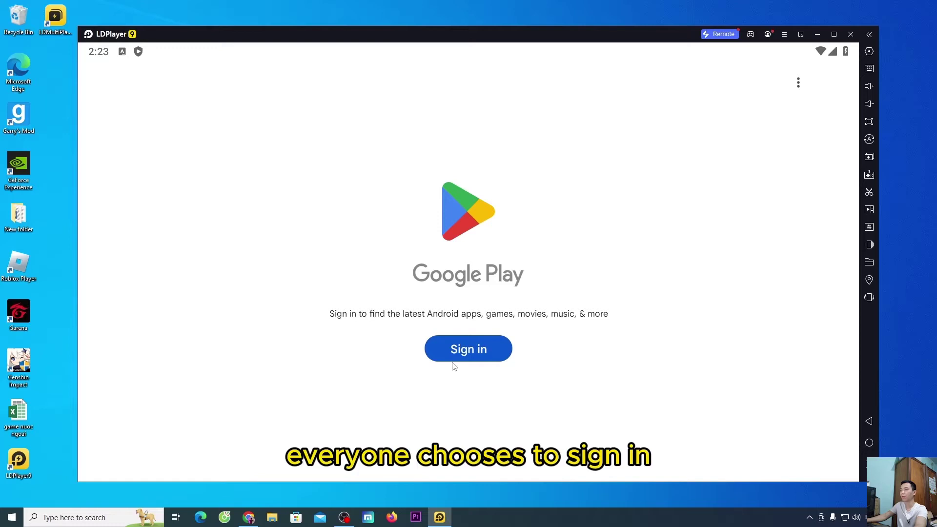
left_click(481, 353)
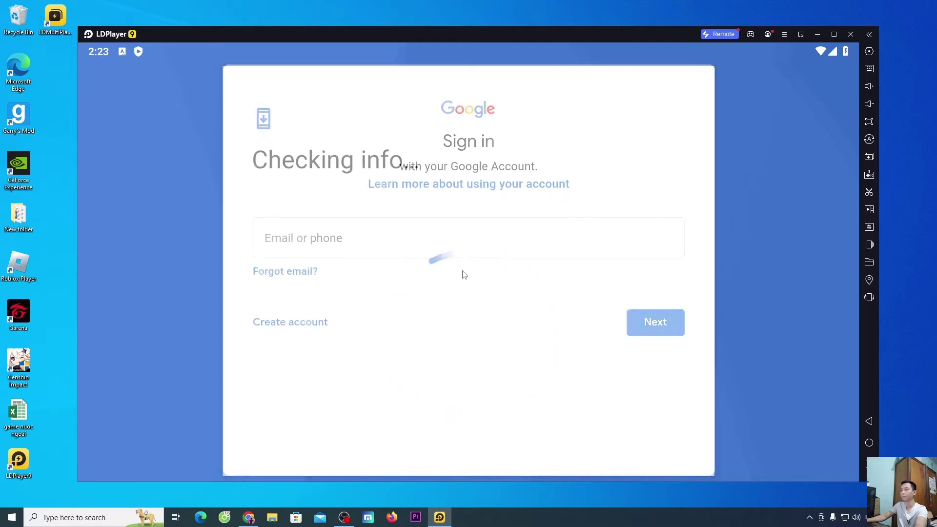
- Enter the account e-mail and password, agree to Google's terms, and expand the services options
left_click(423, 245)
key("ctrl+v")
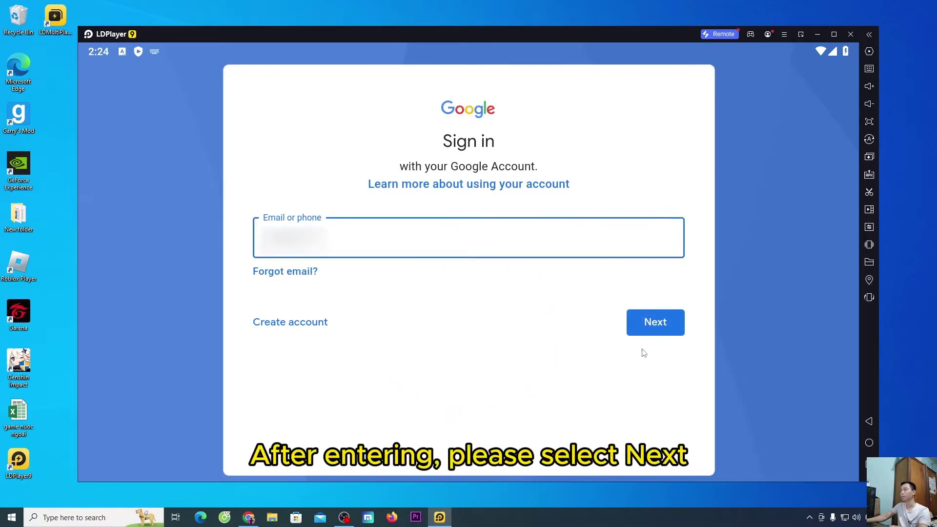
left_click(666, 325)
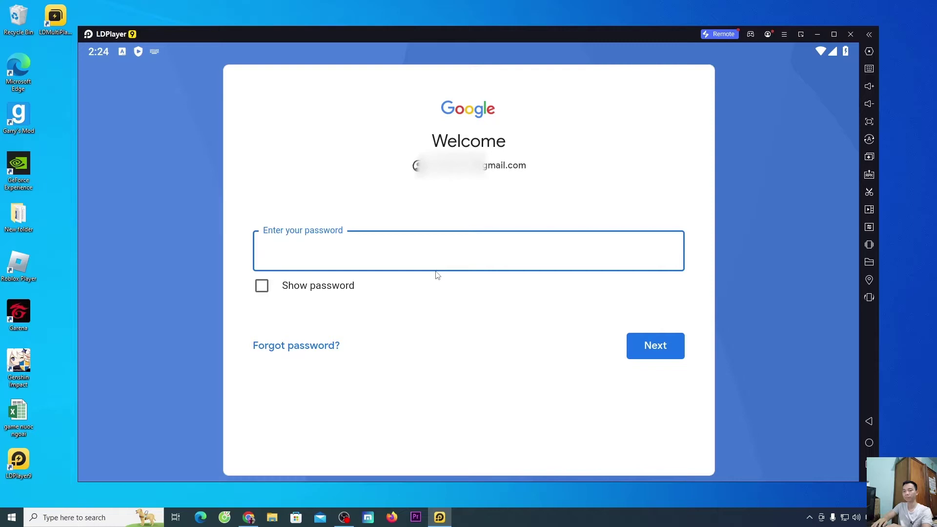
type("•••••••••••••••••••")
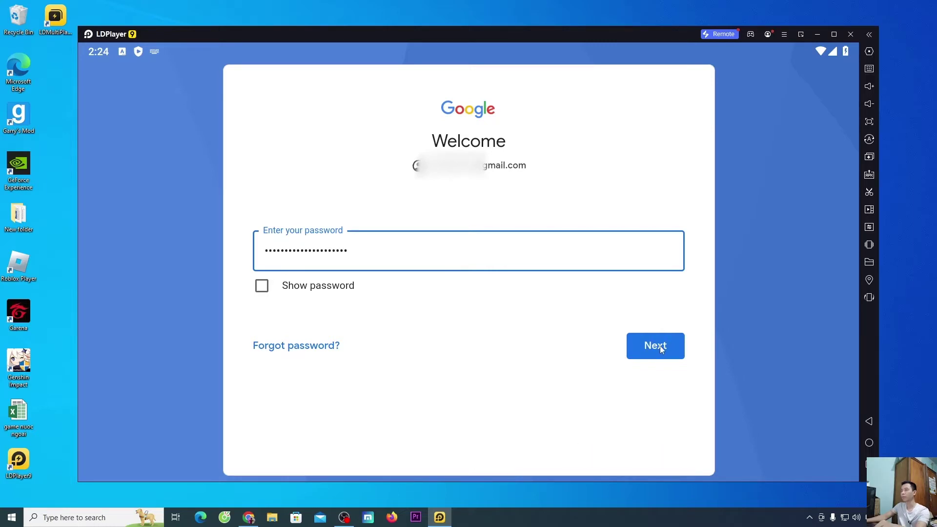
left_click(660, 346)
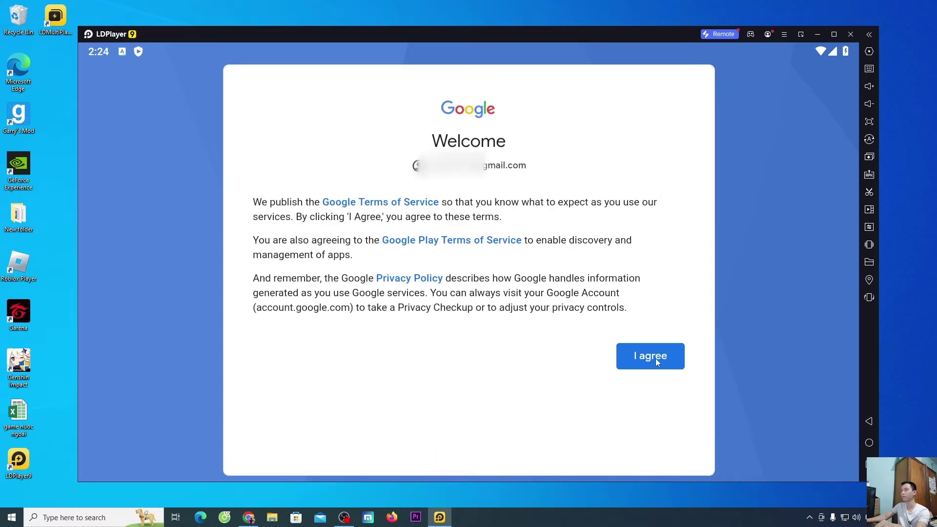
left_click(655, 358)
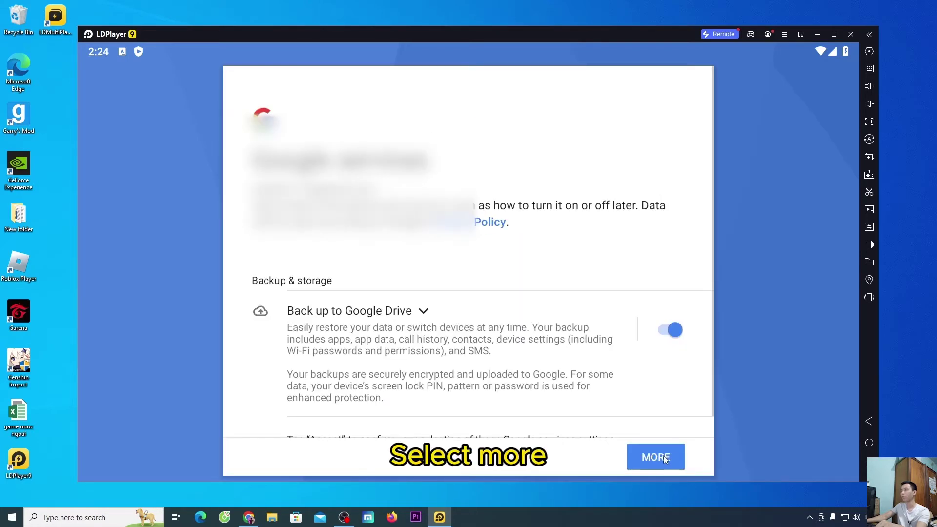
left_click(663, 455)
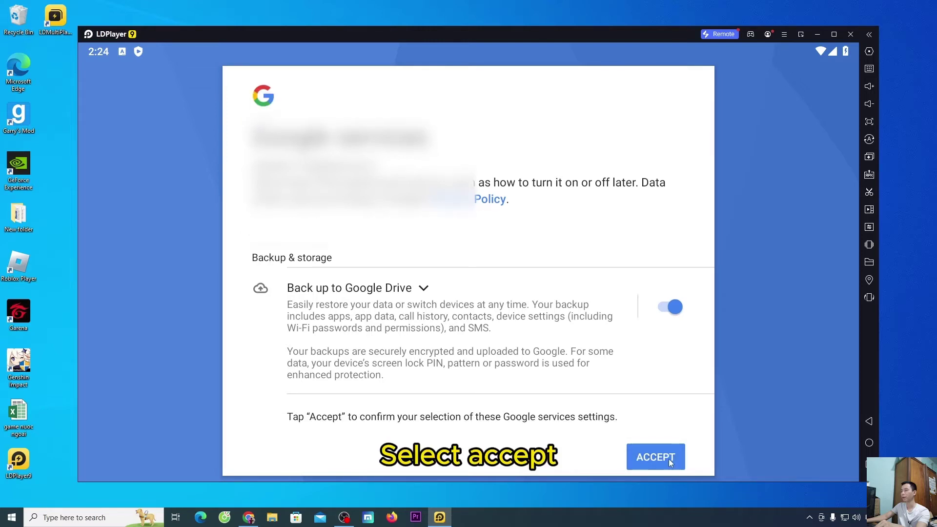
- Accept the Google services settings, search the Play Store for 'dls24', and install Dream League Soccer 2024
left_click(670, 459)
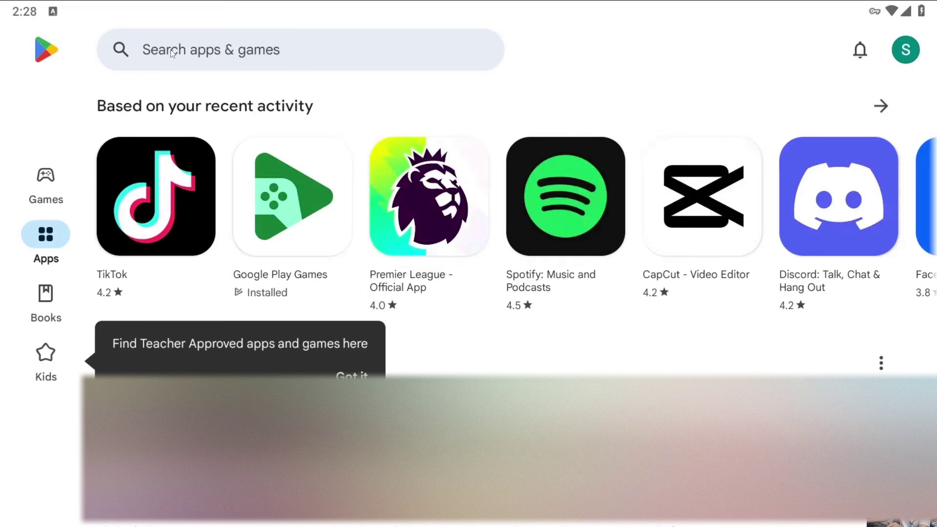
left_click(187, 46)
type("dls24")
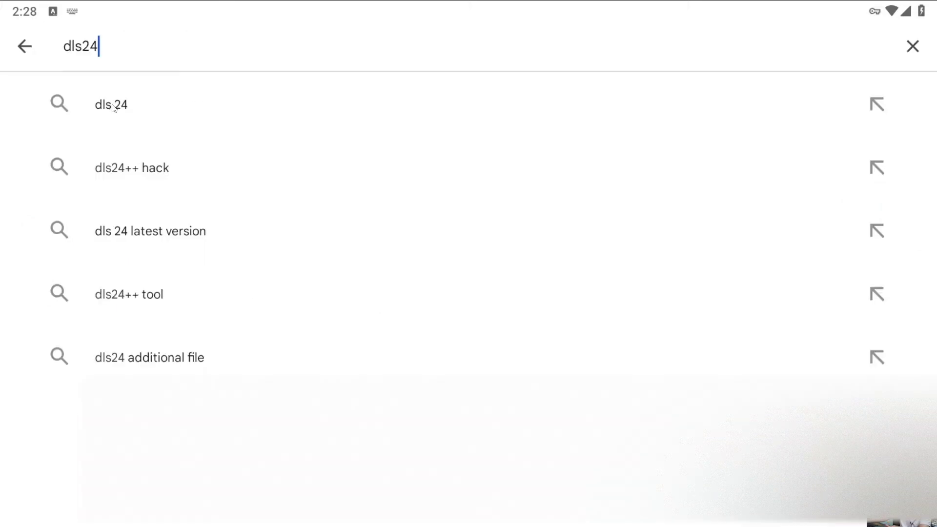
left_click(112, 105)
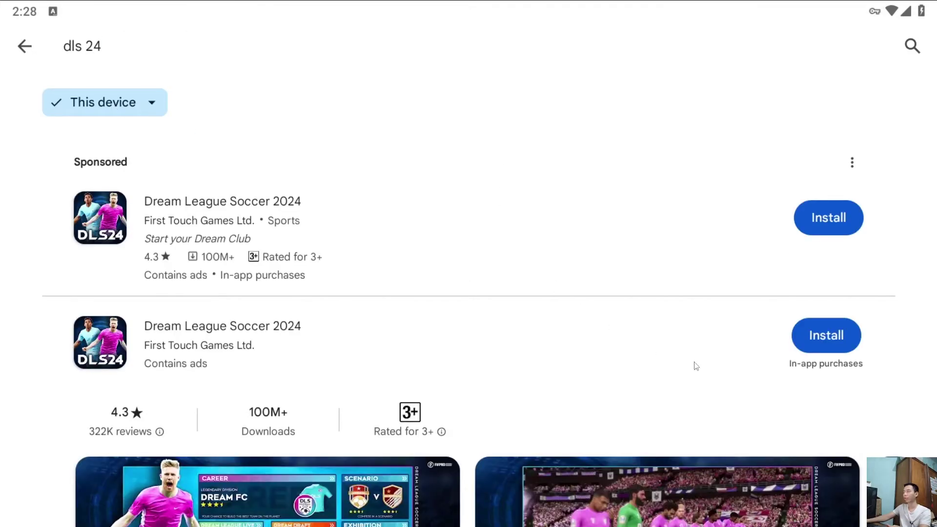
left_click(838, 335)
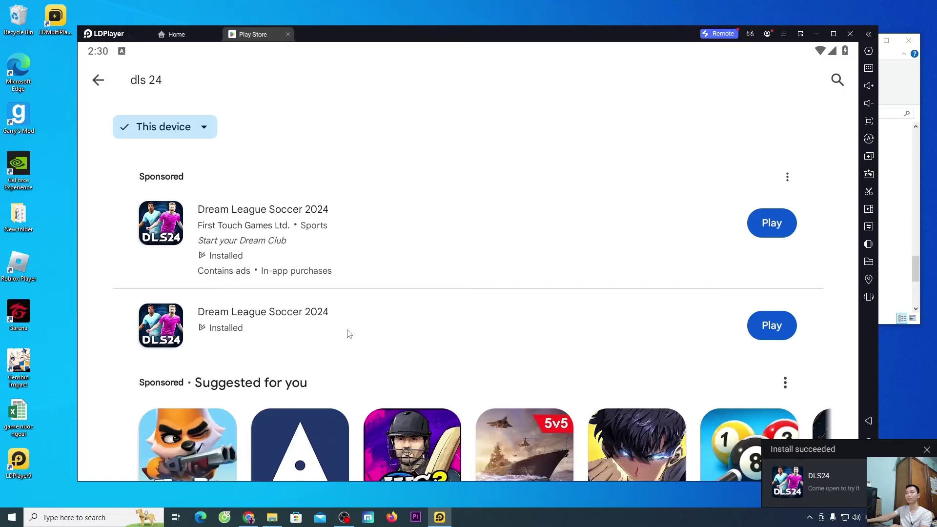
- Launch DLS24 from the home screen, confirm age 18 - 29, and enter team name 'ava'
left_click(288, 34)
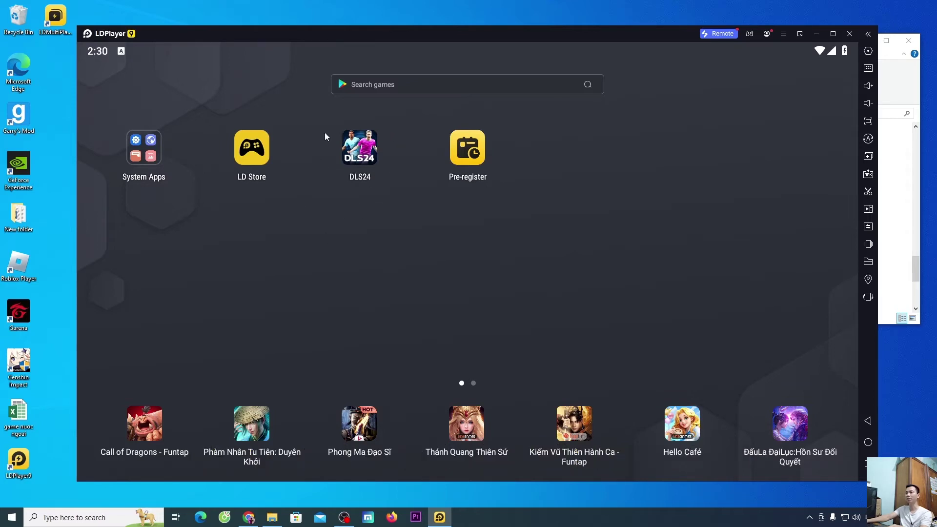
left_click(356, 149)
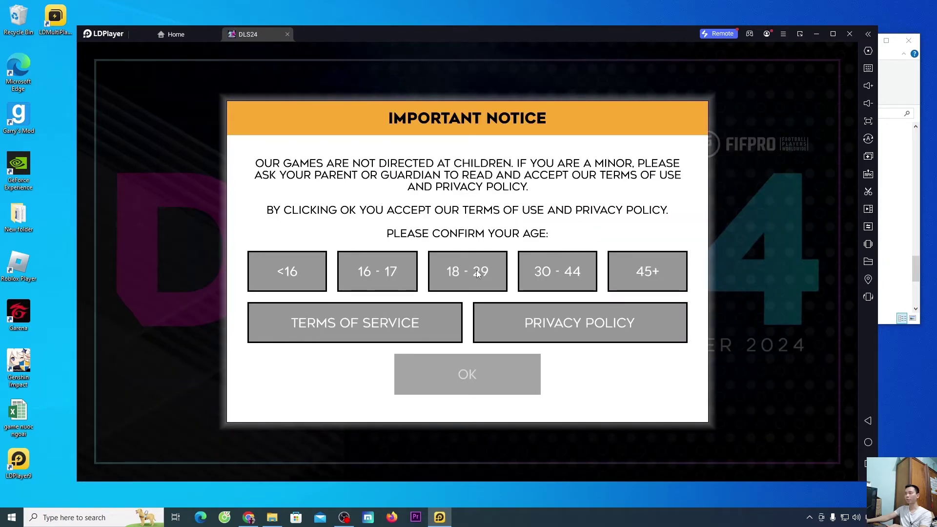
left_click(478, 275)
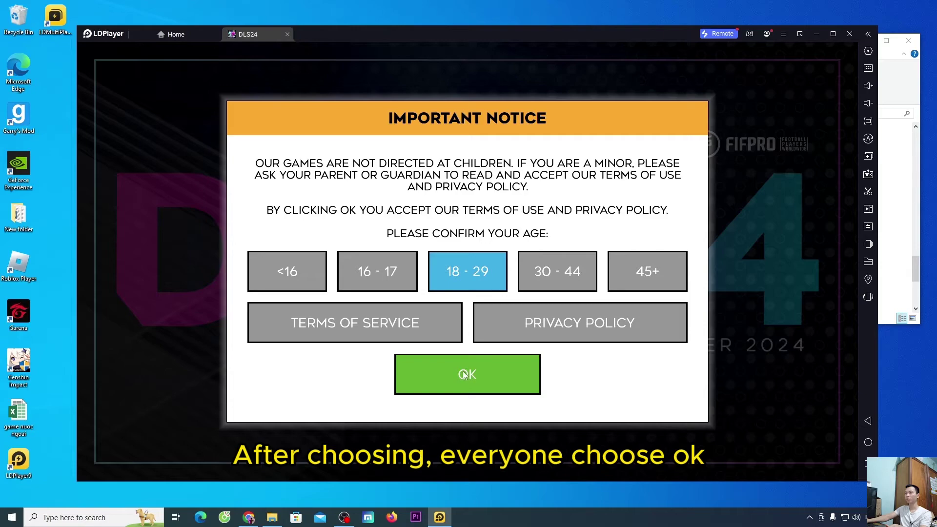
left_click(500, 374)
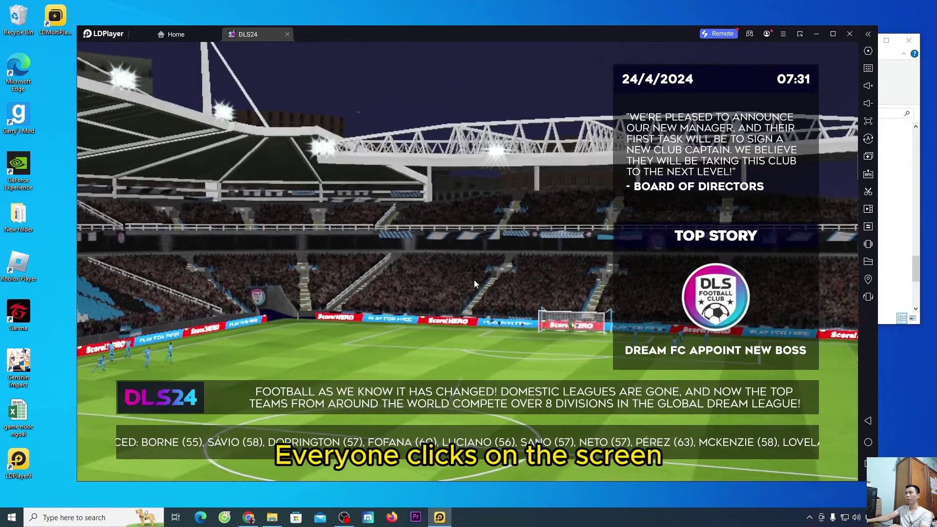
left_click(416, 278)
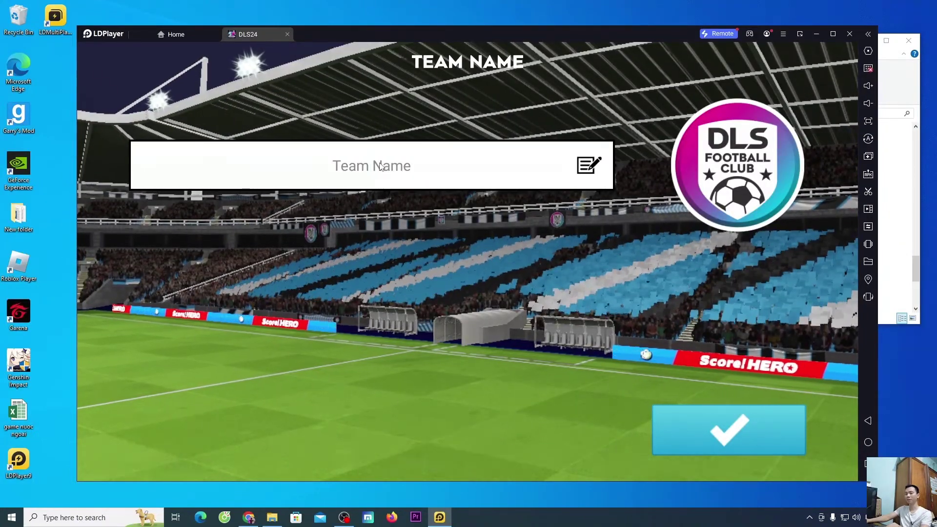
type("ava")
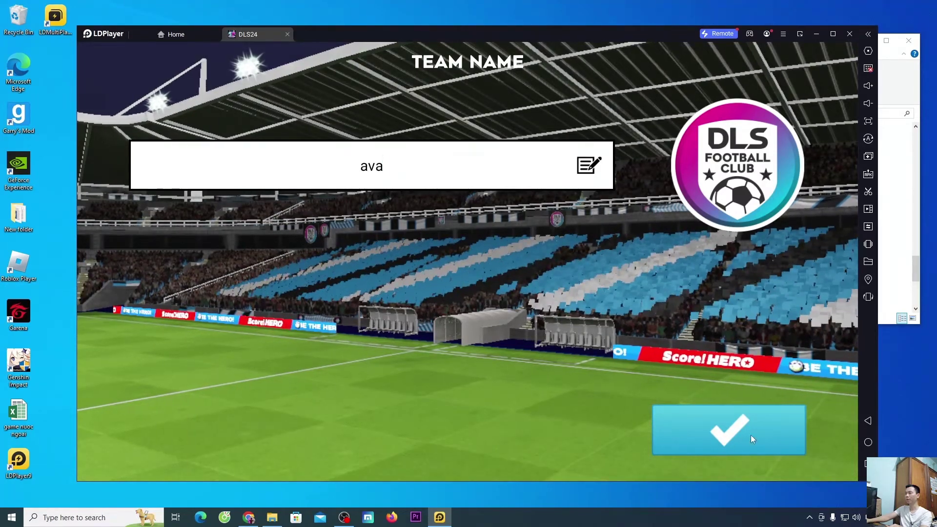
- Confirm team 'ava', name the left manager 'aaa', and sign Kyle Walker as captain
left_click(800, 413)
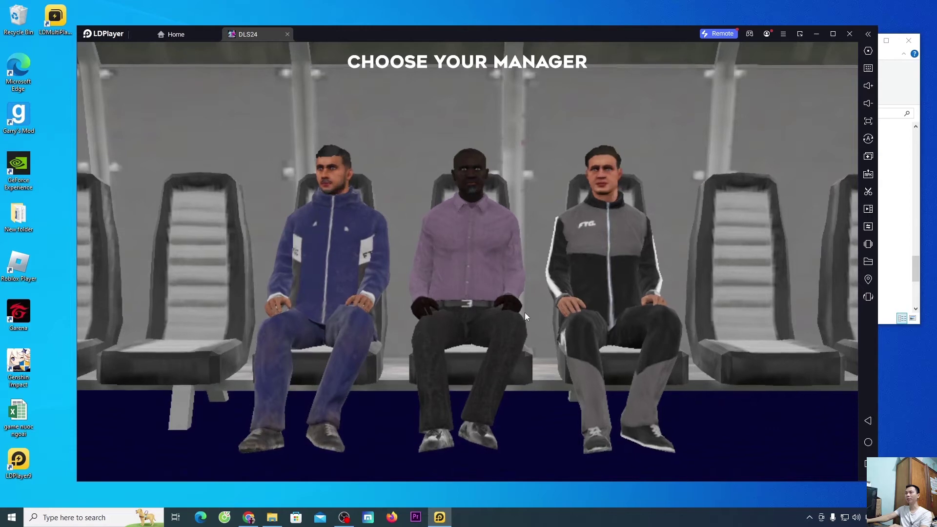
left_click(340, 229)
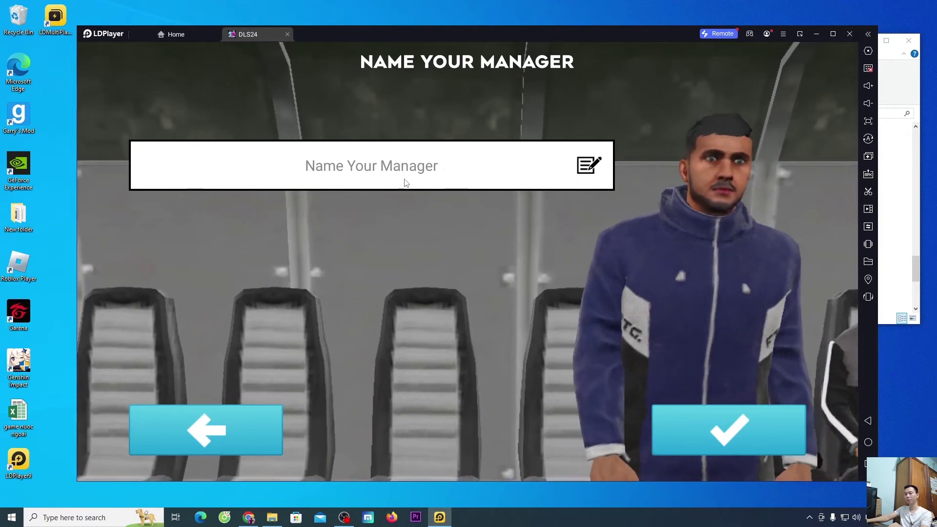
type("aaa")
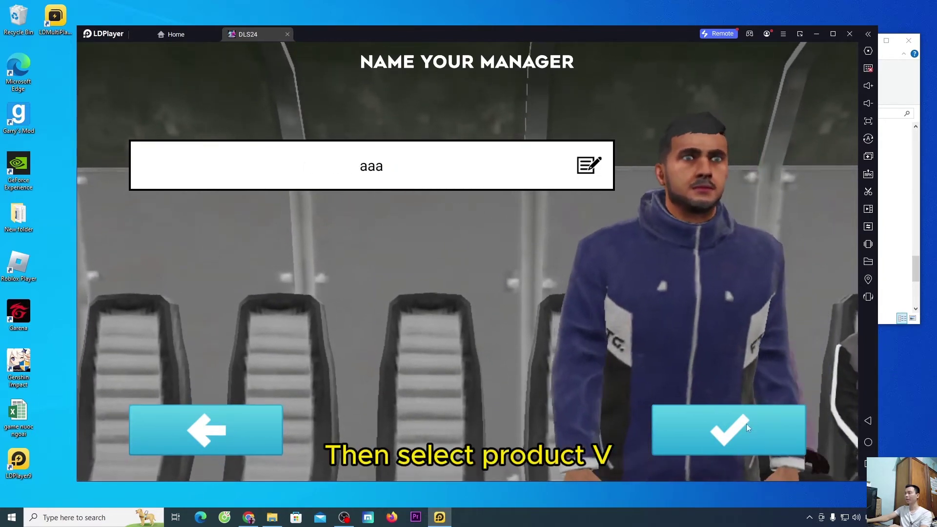
left_click(742, 434)
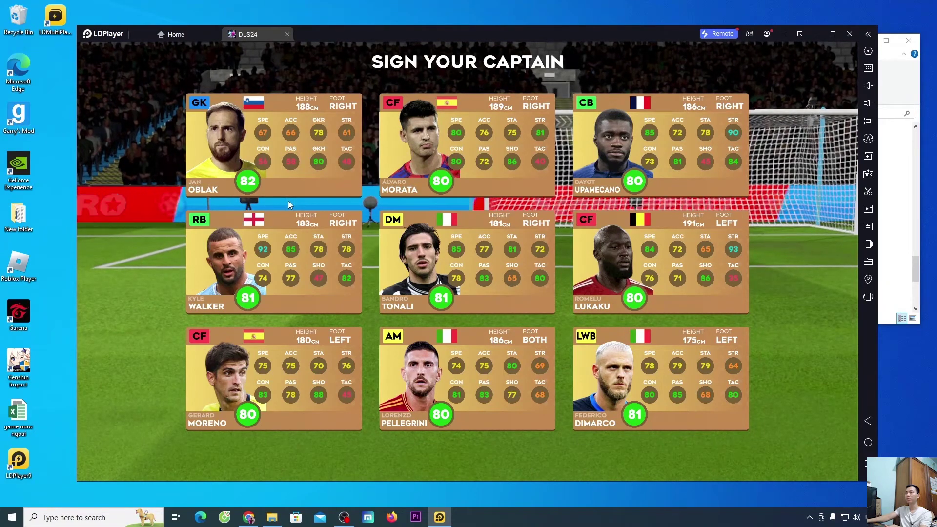
left_click(226, 274)
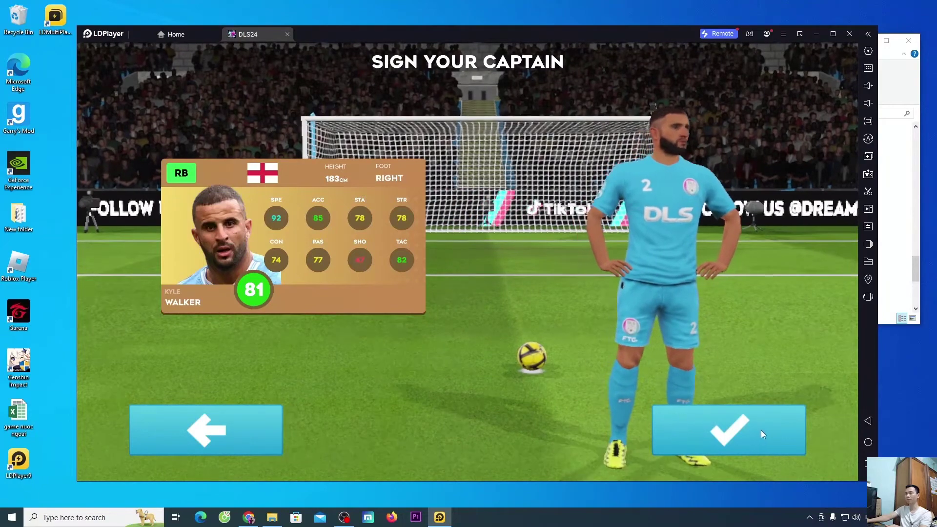
left_click(774, 429)
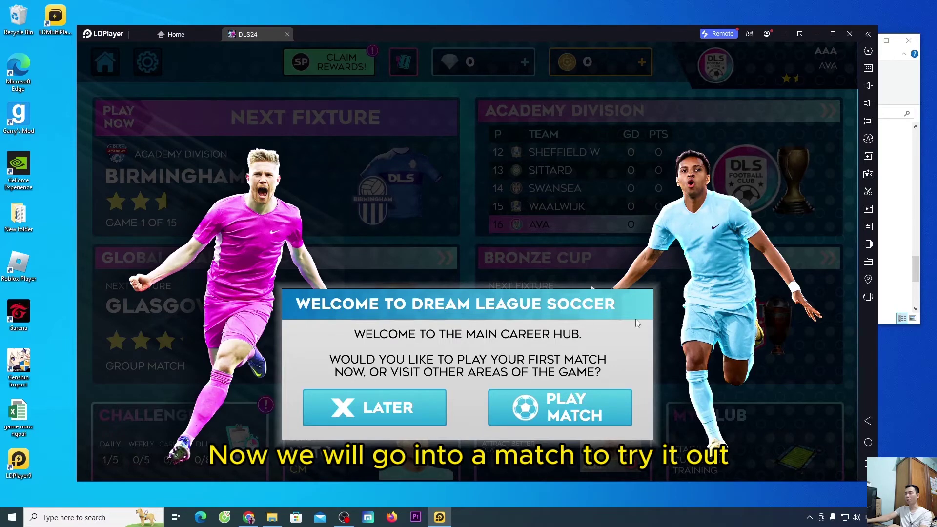
- Kick off the first Academy Division fixture, Birmingham vs AVA
left_click(573, 416)
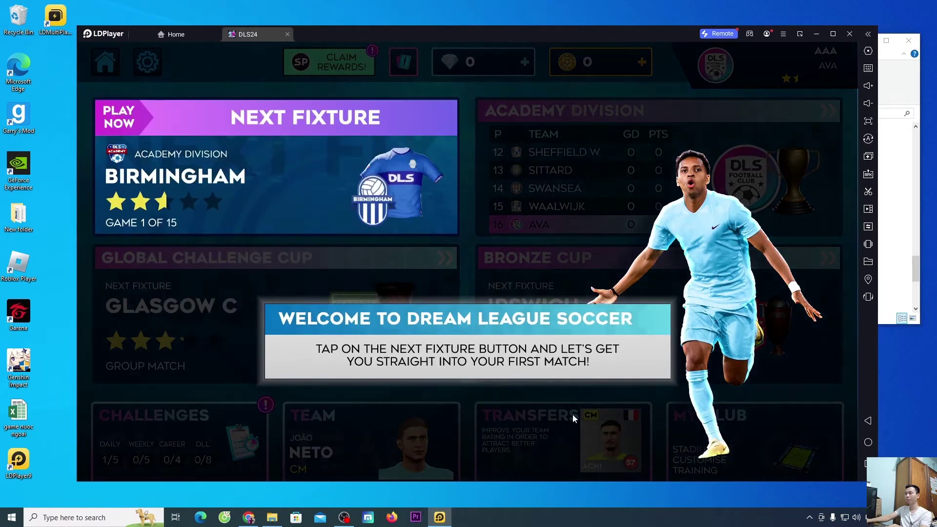
left_click(223, 184)
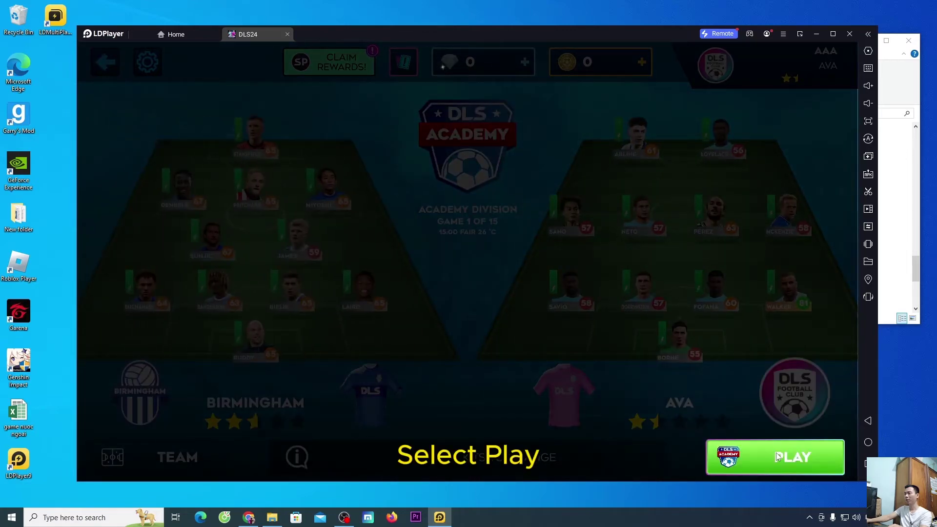
left_click(778, 456)
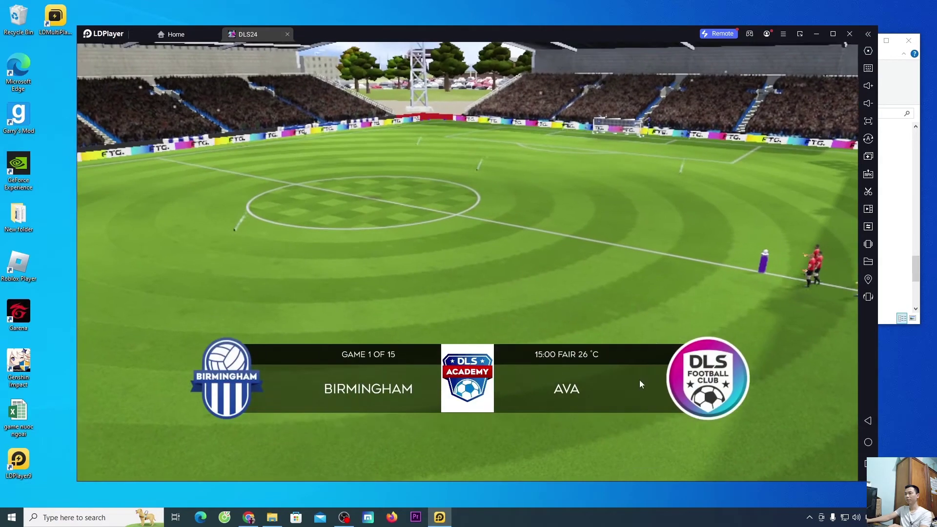